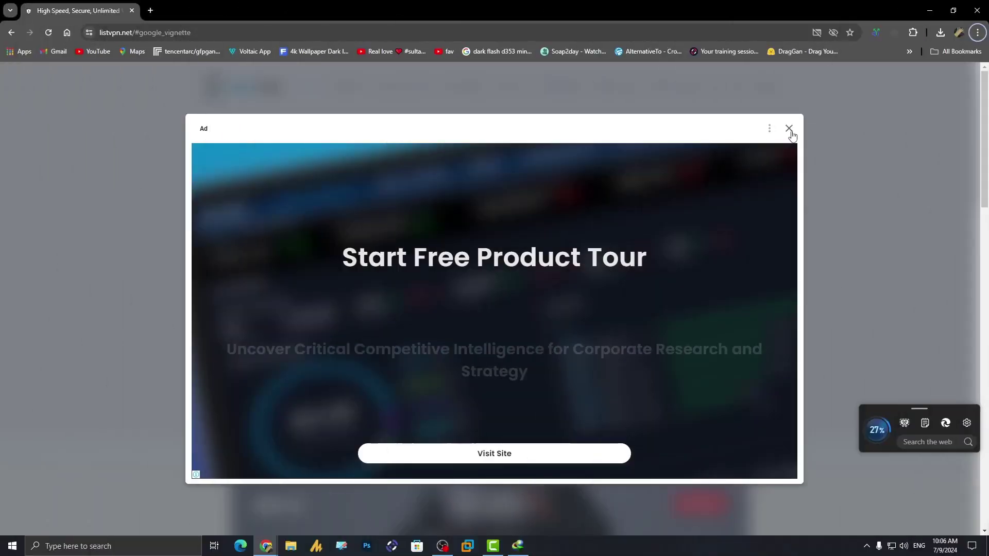
# Step: Dismiss the pop-up ad and go to ListVPN's free PPTP VPN server page
pyautogui.click(790, 133)
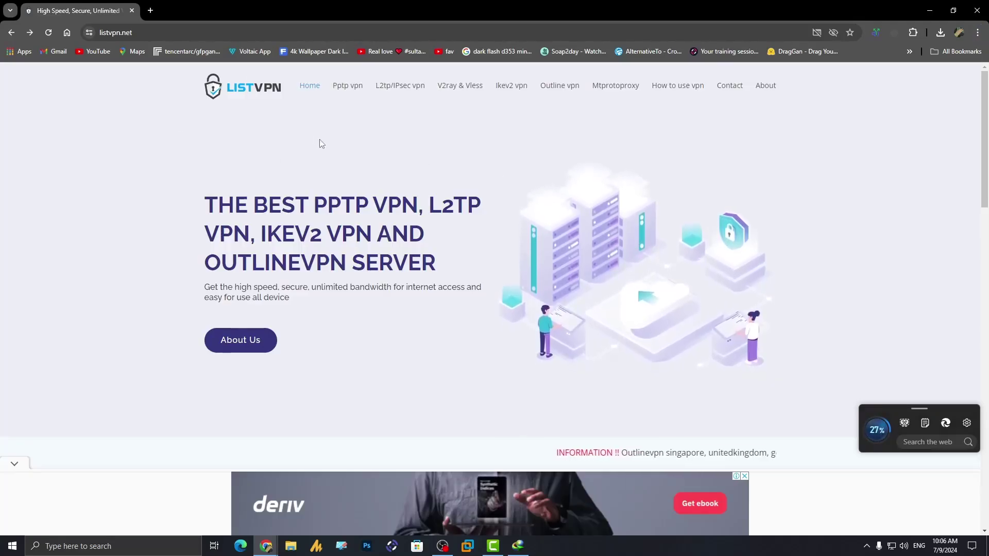
pyautogui.click(348, 87)
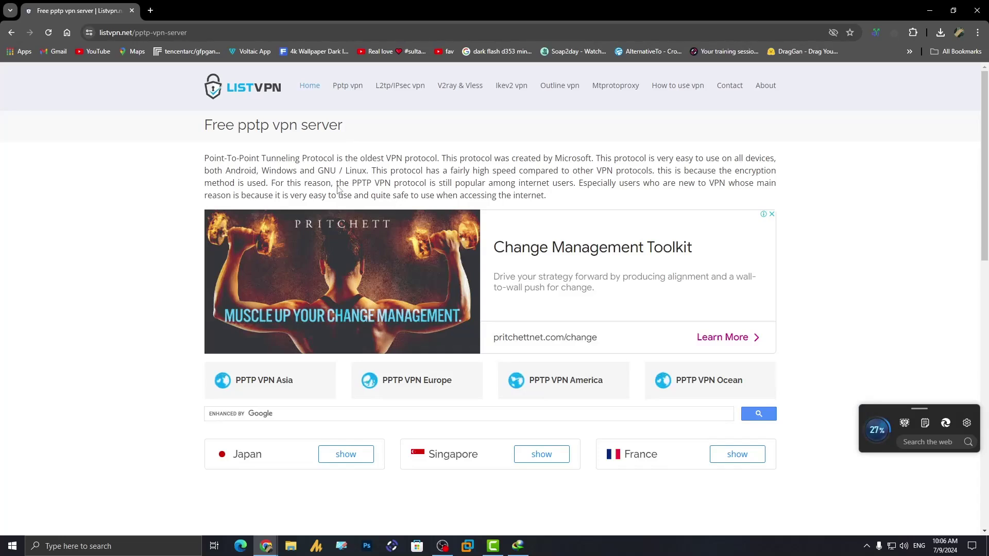
pyautogui.scroll(-1, 409, 268)
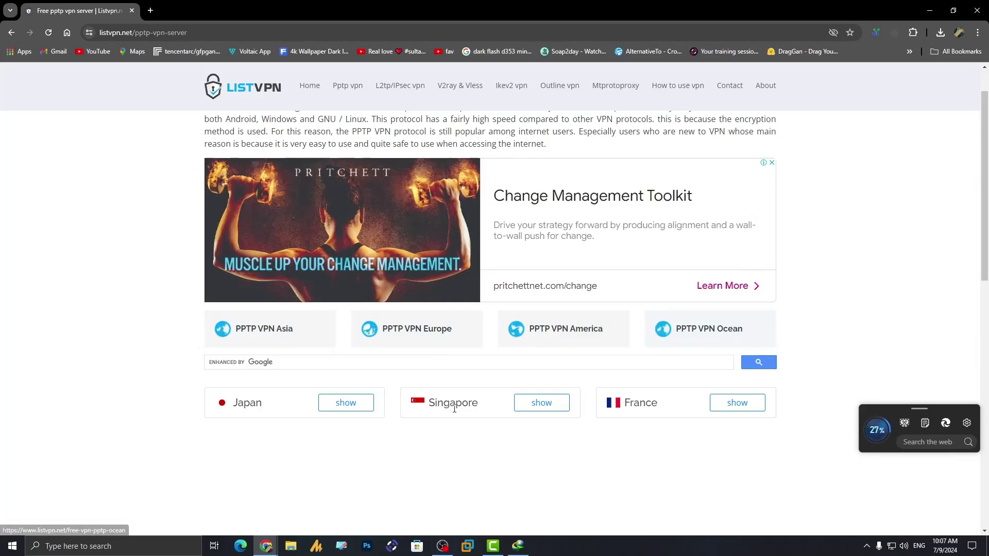
# Step: Show the Asia PPTP servers, then the Singapore server list
pyautogui.click(311, 340)
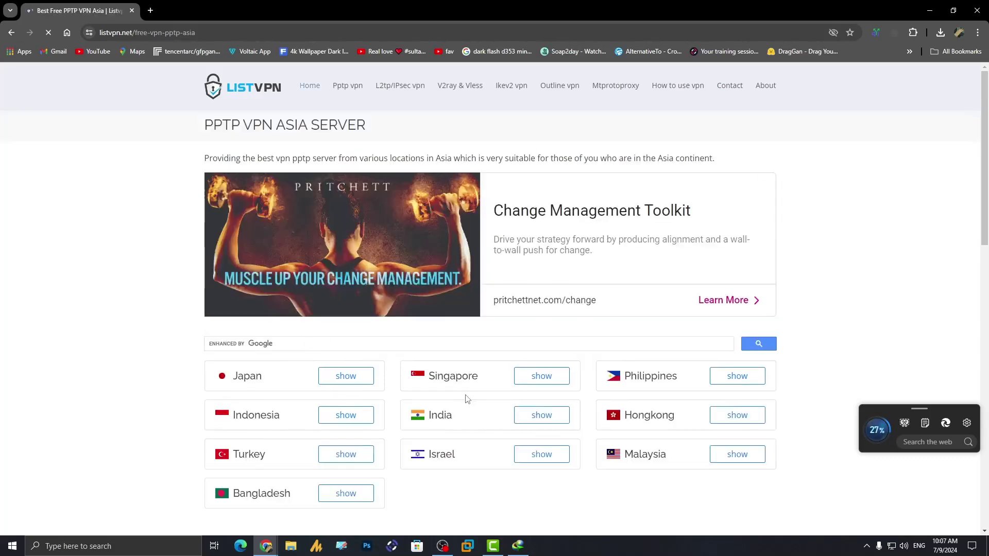
pyautogui.scroll(-1, 466, 398)
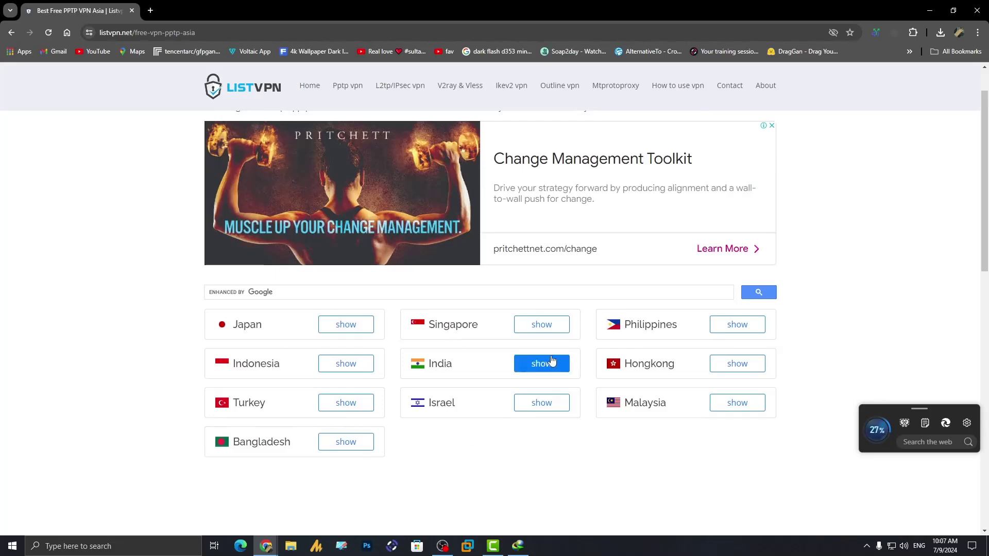
pyautogui.click(541, 330)
pyautogui.scroll(-3, 536, 335)
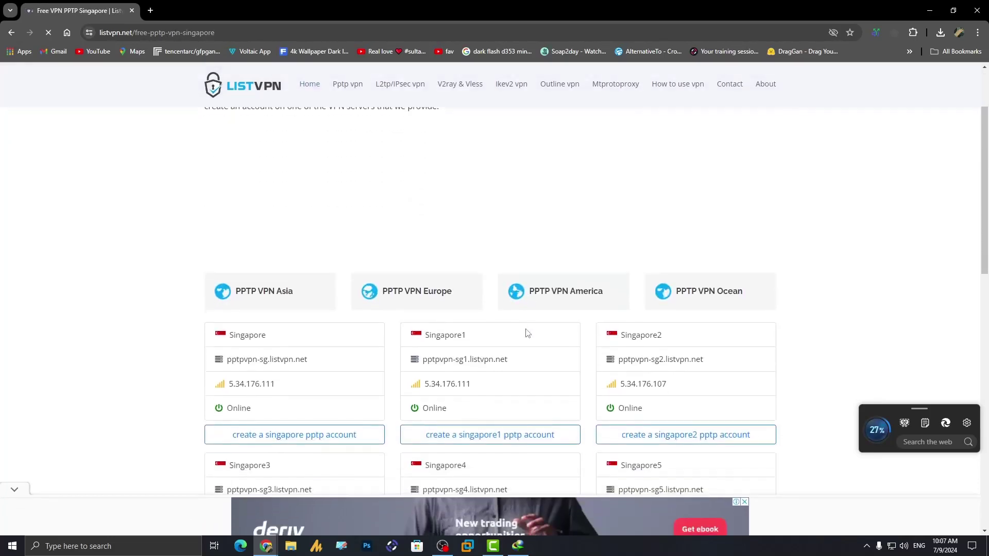
# Step: Check the Singapore server statuses: Singapore1 and Singapore2 online, Singapore4 offline
pyautogui.doubleClick(620, 356)
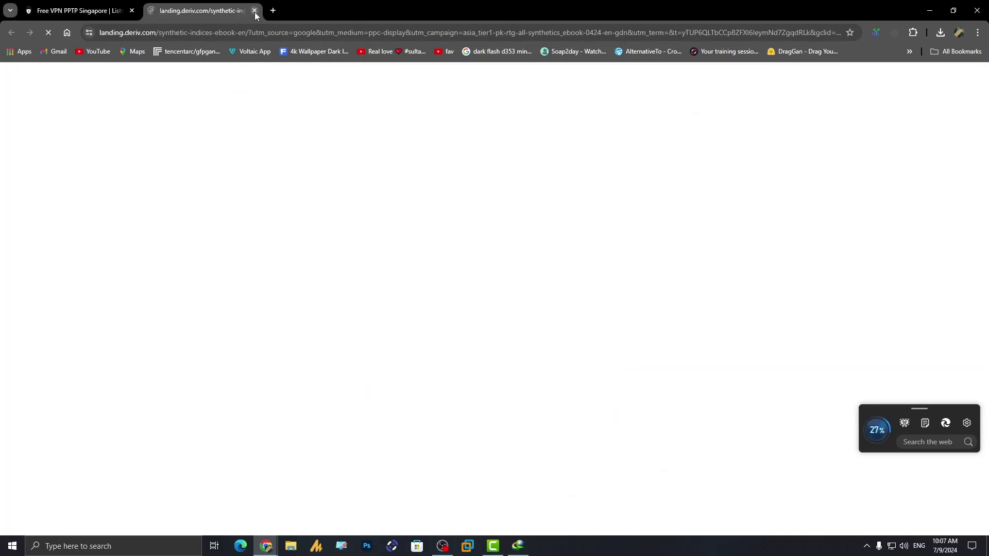
pyautogui.hotkey('ctrl', 'w')
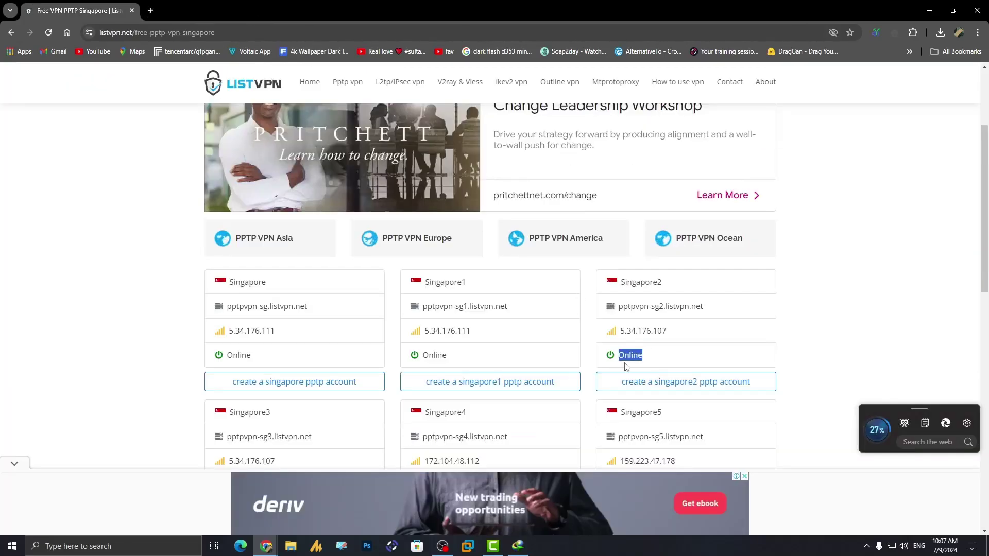
pyautogui.click(613, 382)
pyautogui.scroll(-2, 611, 381)
pyautogui.scroll(-1, 611, 381)
pyautogui.doubleClick(435, 331)
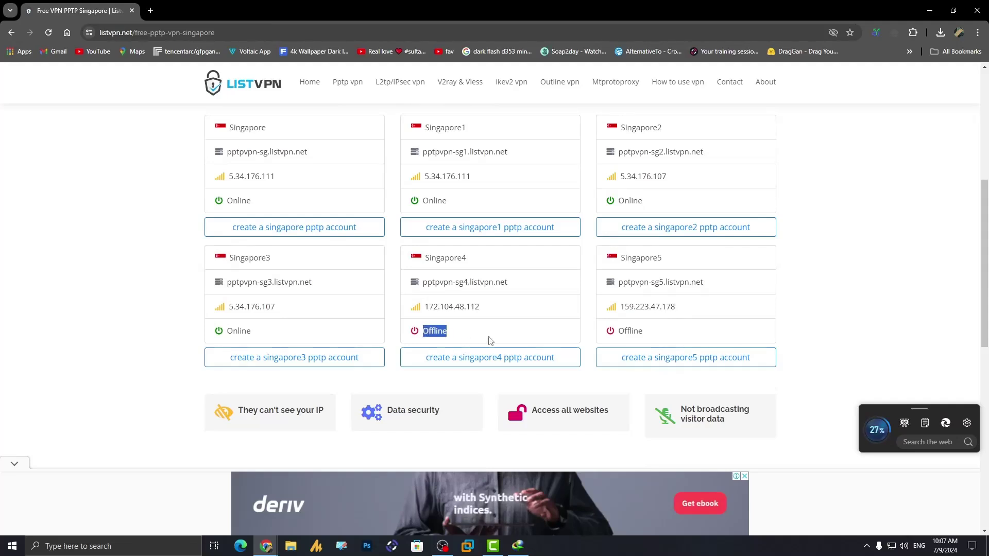
pyautogui.scroll(1, 503, 325)
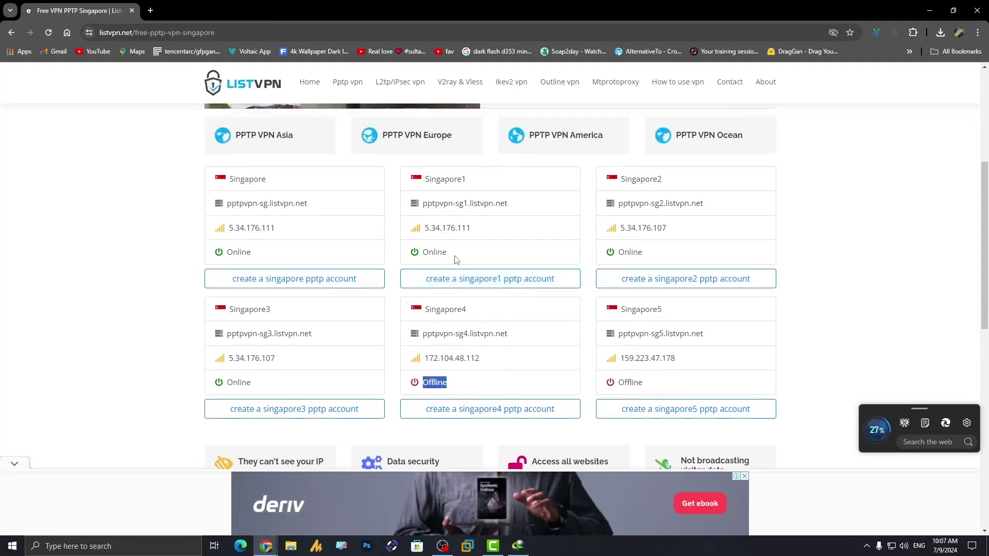
pyautogui.doubleClick(437, 253)
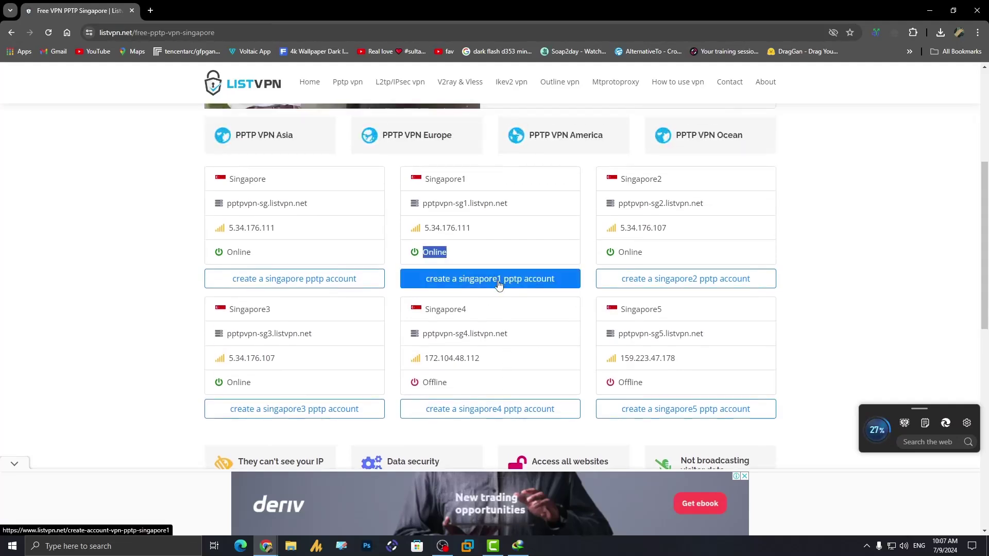
# Step: Create a free Singapore1 PPTP account at pptpvpn-sg1.listvpn.net, then bring up the Start menu
pyautogui.click(530, 283)
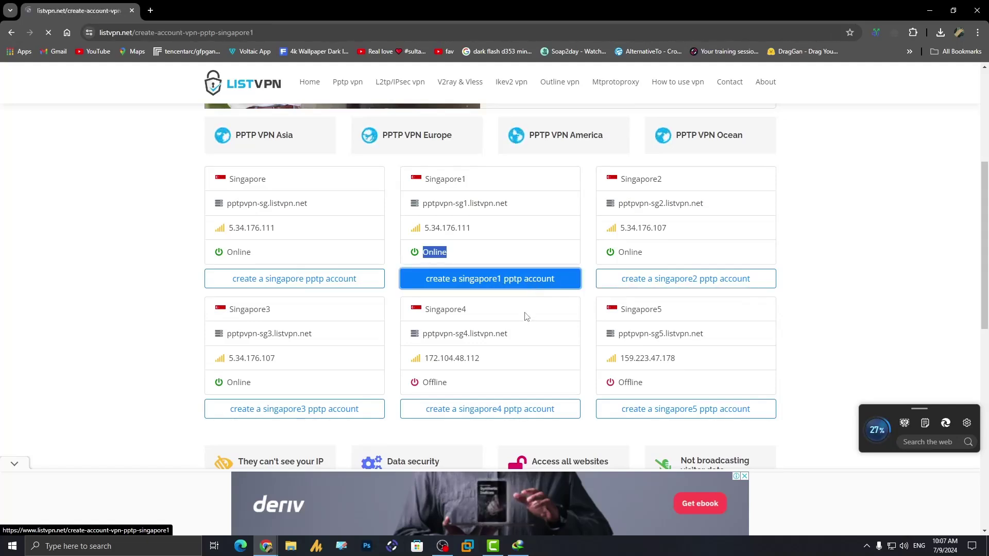
pyautogui.scroll(-4, 457, 320)
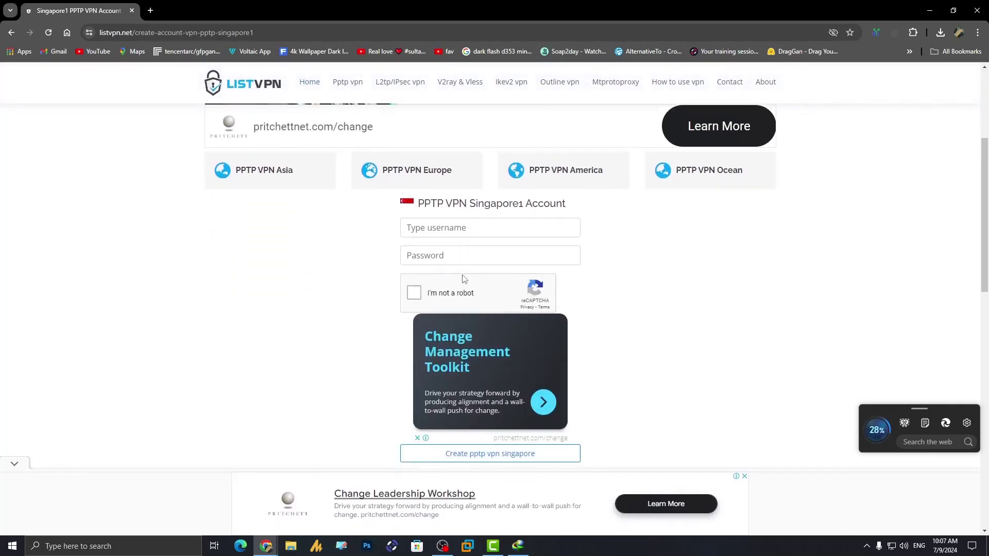
pyautogui.scroll(-2, 433, 297)
pyautogui.scroll(2, 435, 309)
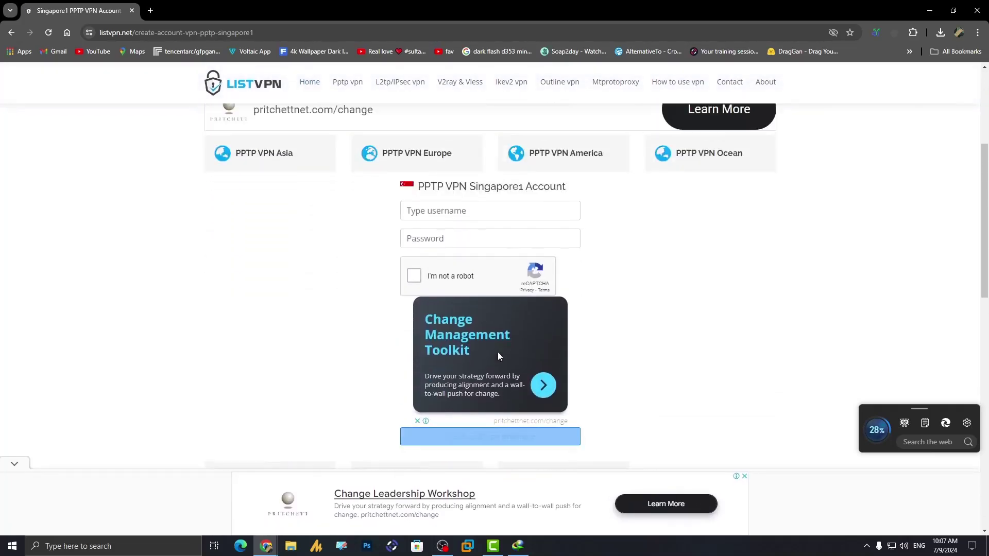
pyautogui.click(475, 233)
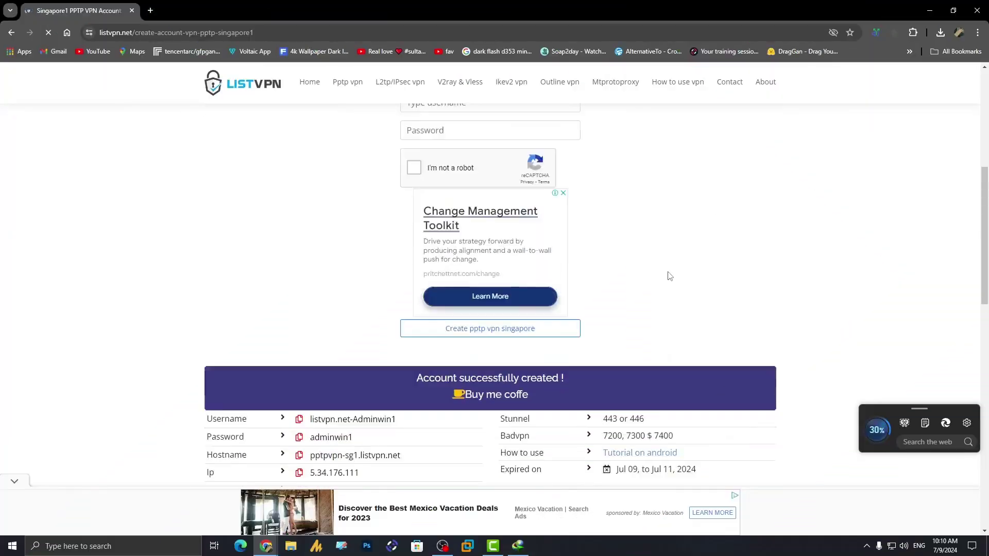
pyautogui.scroll(-3, 666, 276)
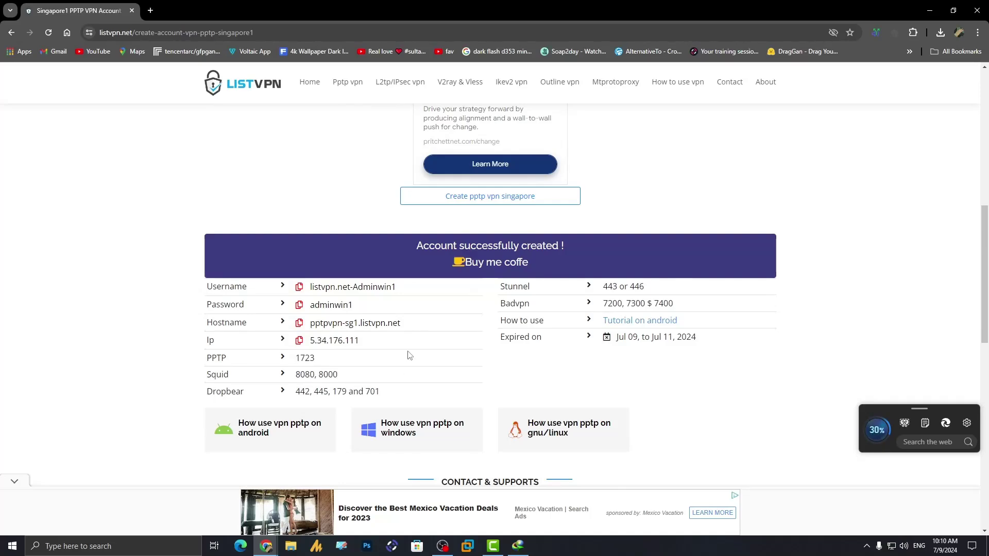
pyautogui.click(13, 546)
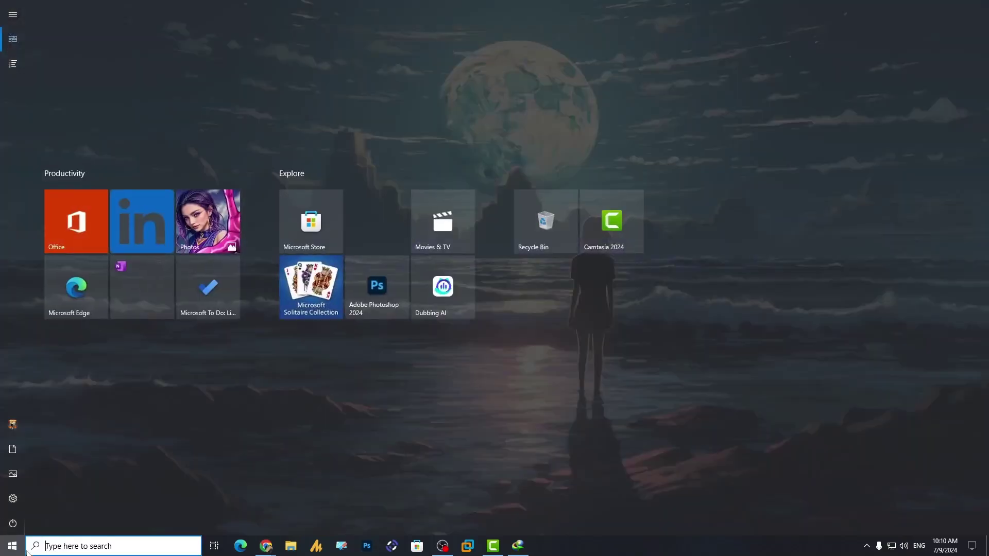
# Step: Go to Settings > Network & Internet > VPN and begin adding a VPN connection
pyautogui.click(13, 499)
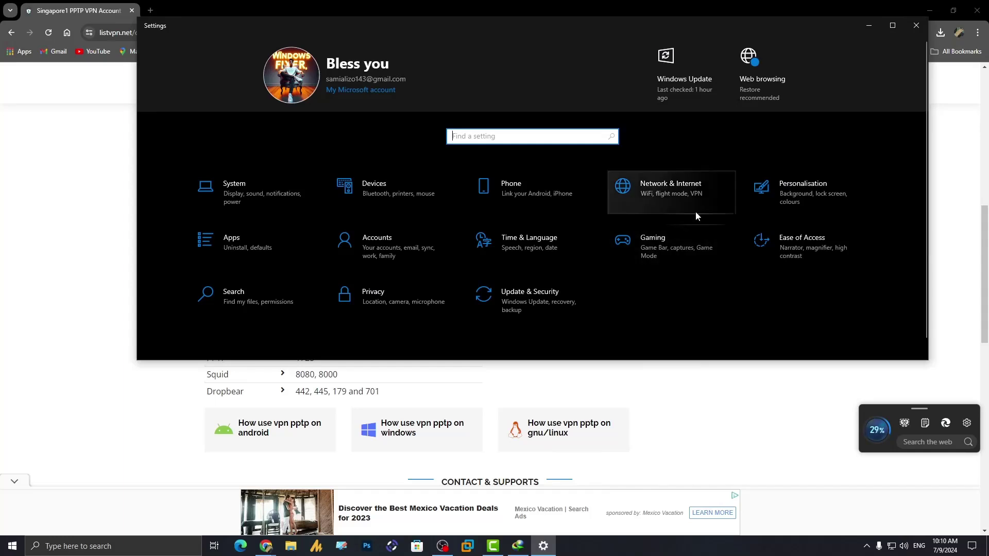
pyautogui.click(698, 196)
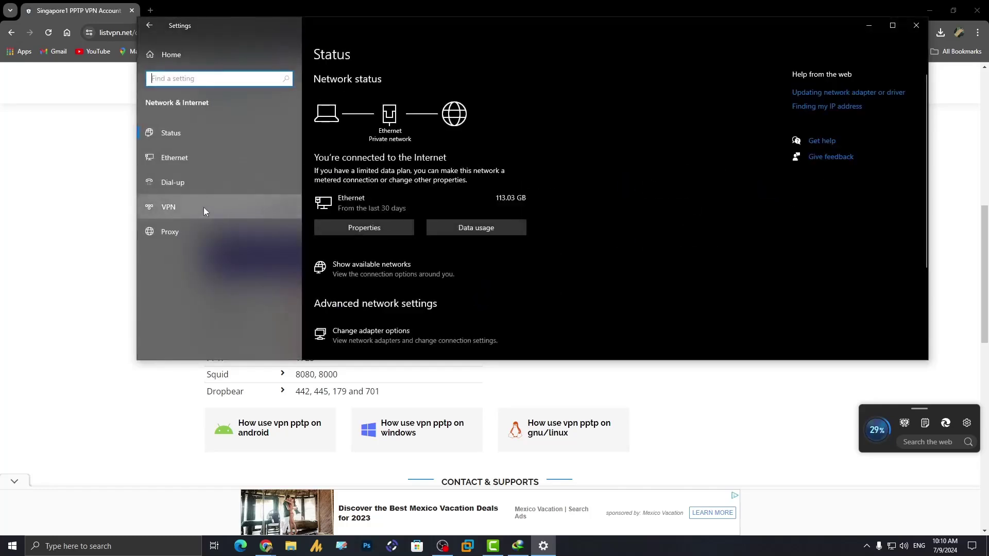
pyautogui.click(203, 207)
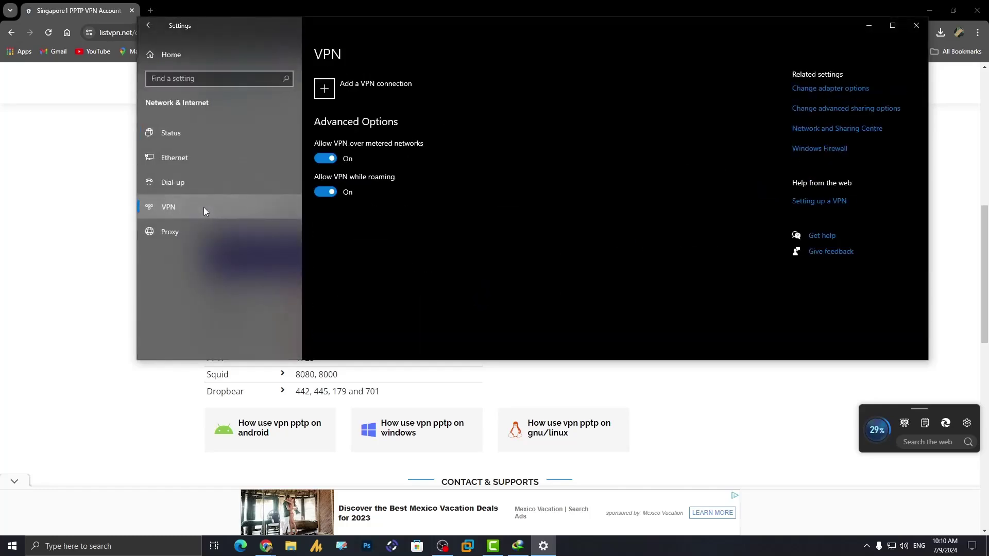
pyautogui.click(364, 90)
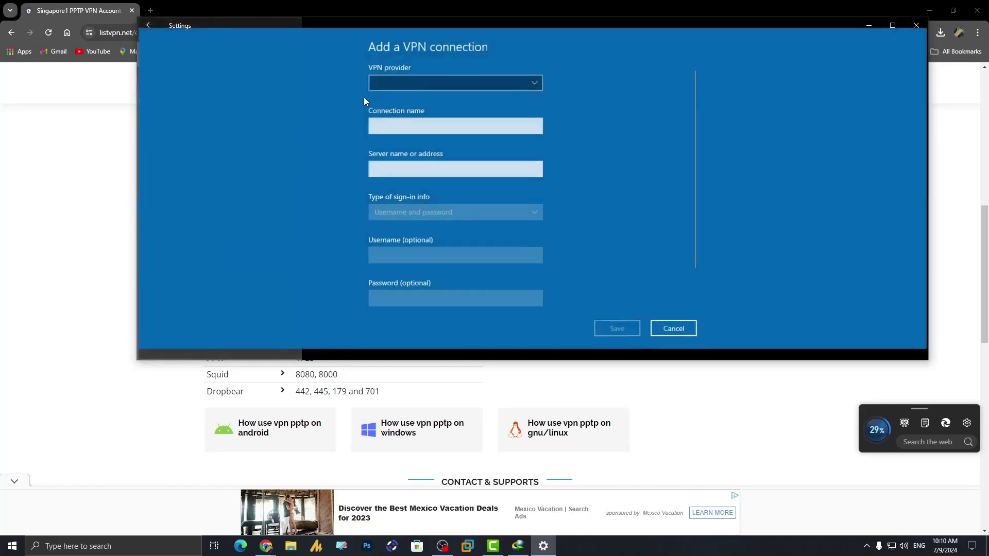
# Step: Set the VPN provider to Windows (built-in) and the connection name to Singa
pyautogui.click(428, 83)
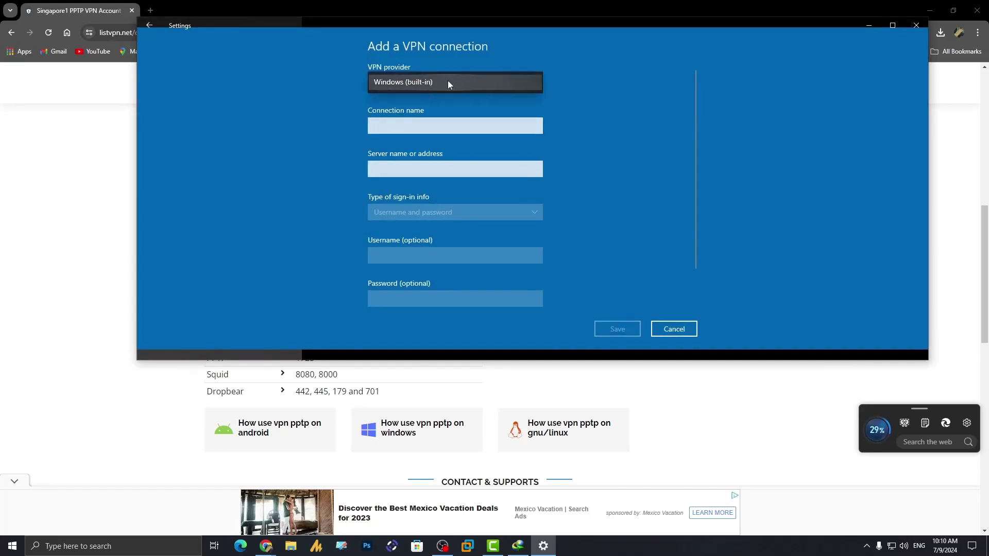
pyautogui.click(447, 82)
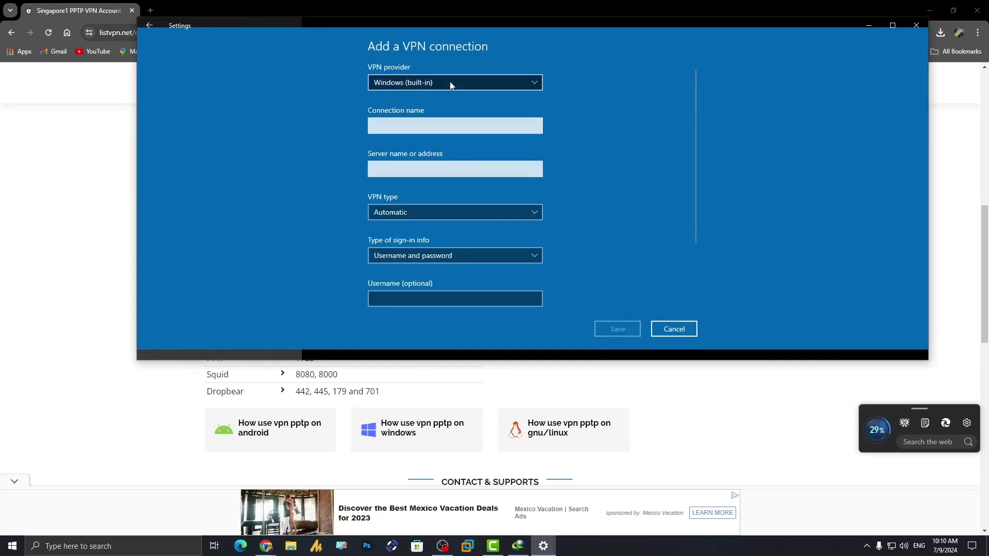
pyautogui.click(449, 126)
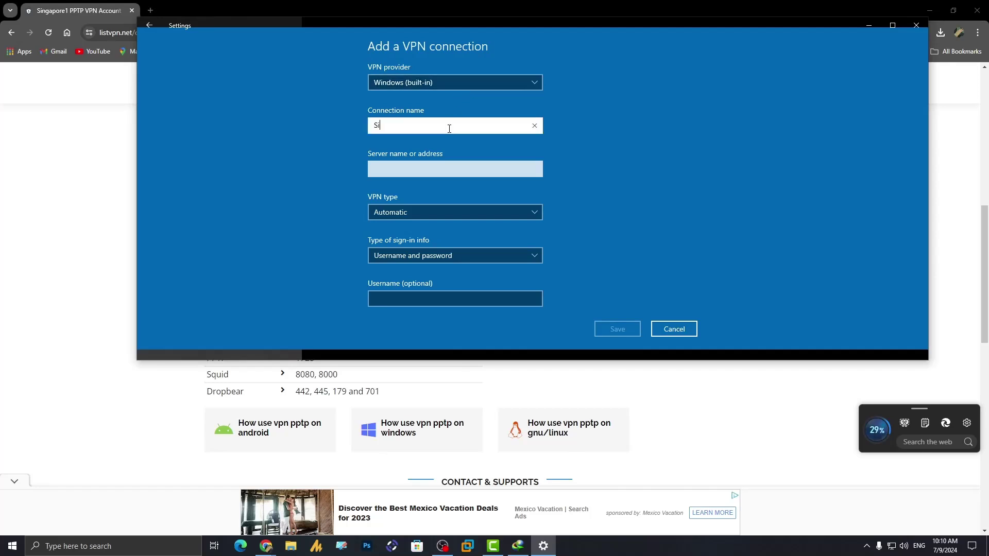
pyautogui.click(435, 171)
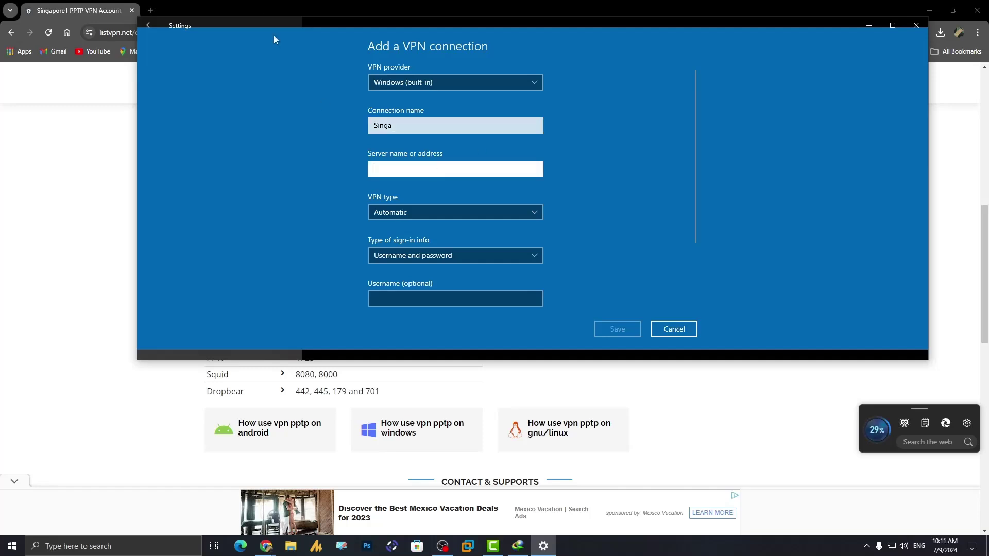
pyautogui.click(264, 8)
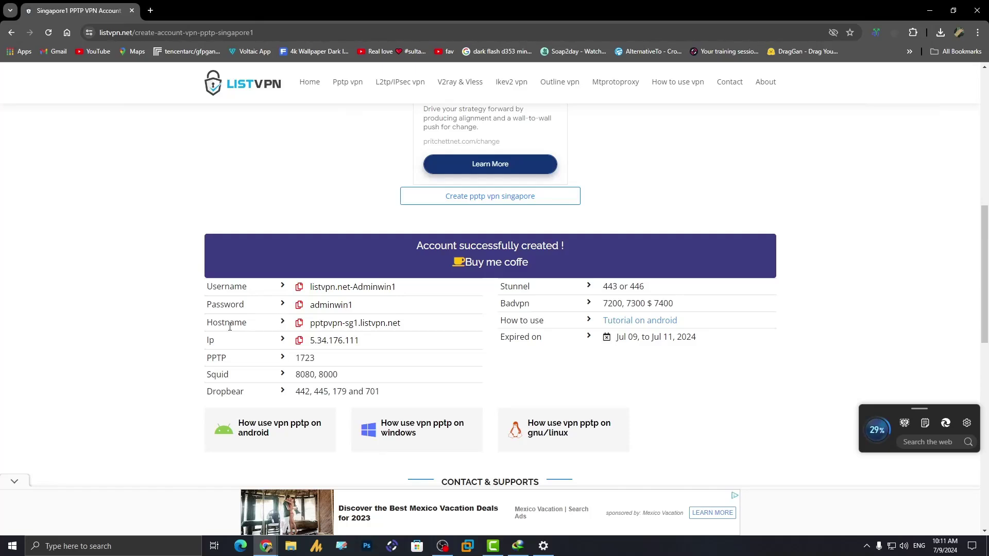
# Step: Copy the hostname pptpvpn-sg1.listvpn.net from ListVPN into the Server name or address field
pyautogui.click(299, 323)
pyautogui.hotkey('ctrl', 'c')
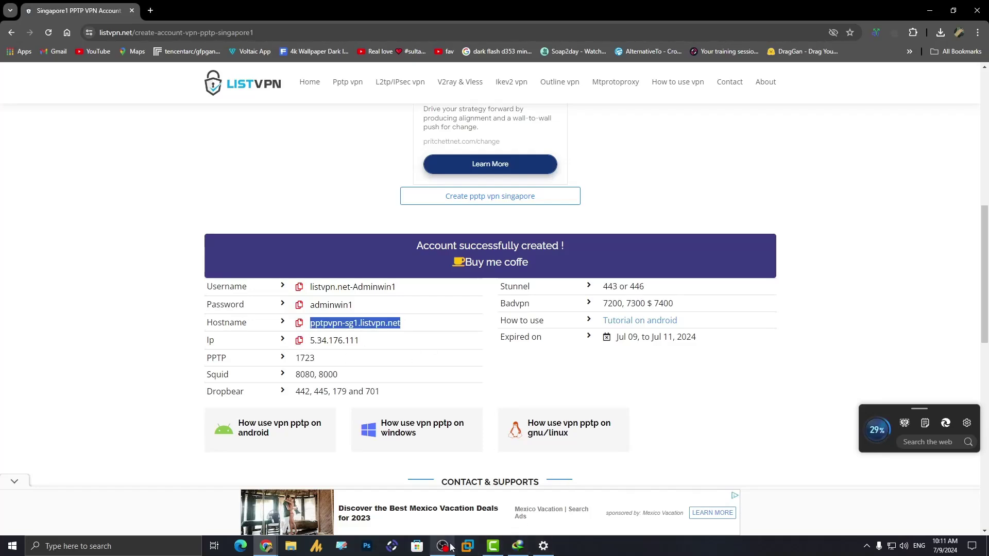
pyautogui.click(544, 546)
pyautogui.hotkey('ctrl', 'v')
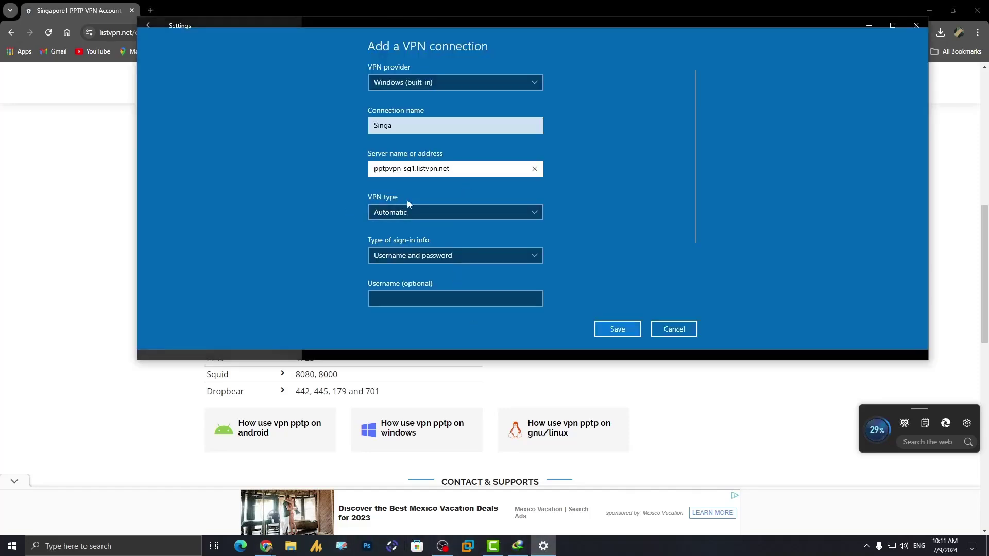
# Step: Set VPN type to Point to Point Tunnelling Protocol (PPTP), keeping Username and password sign-in
pyautogui.click(435, 212)
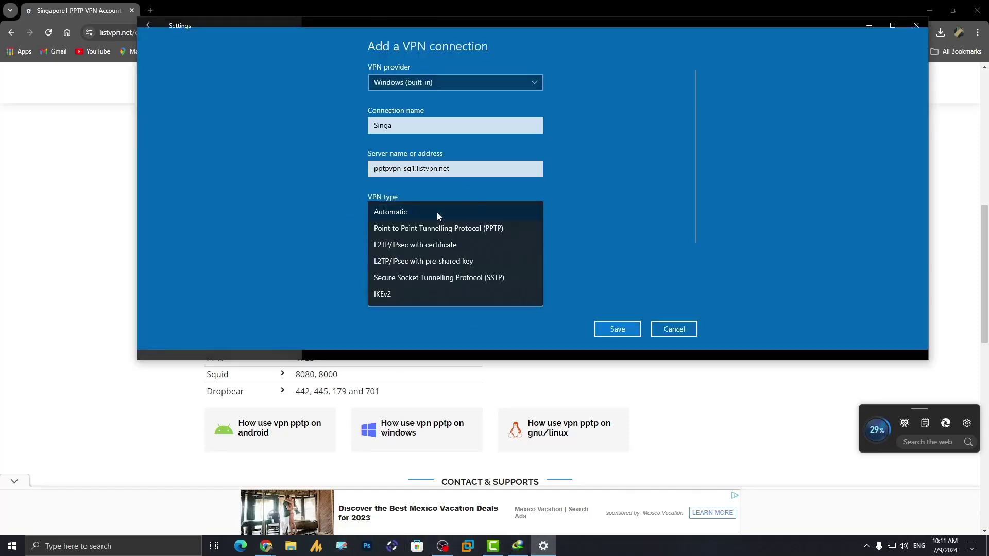
pyautogui.click(509, 231)
pyautogui.click(474, 210)
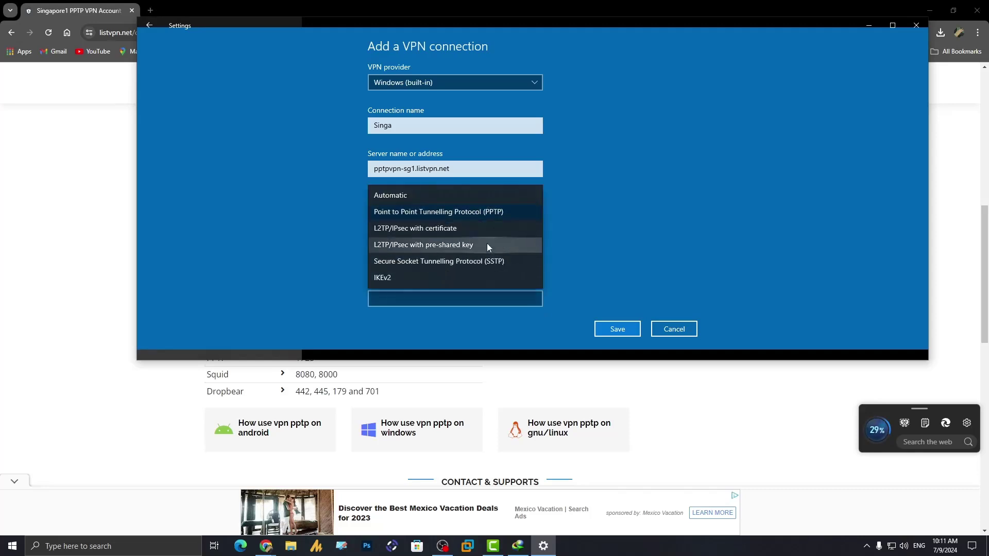
pyautogui.click(423, 213)
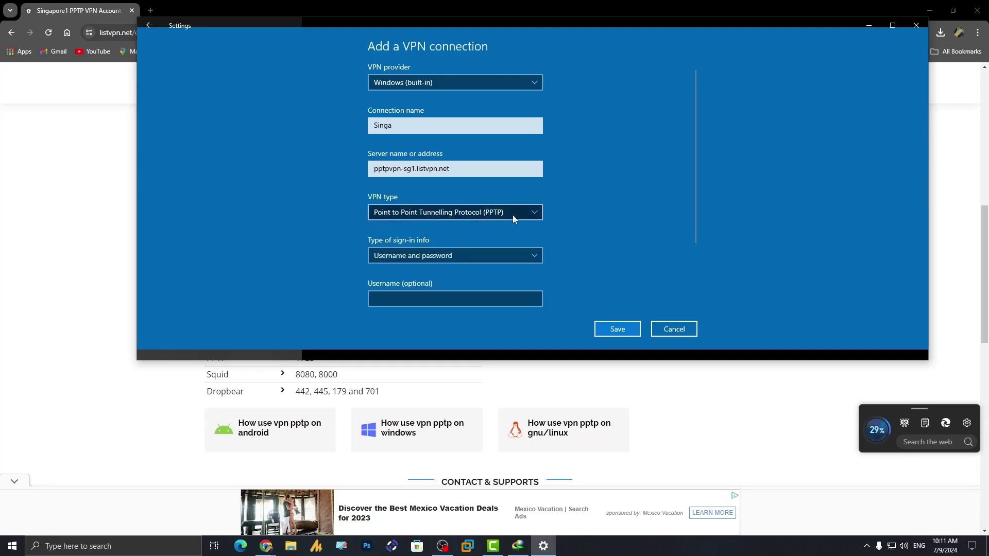
pyautogui.click(452, 256)
pyautogui.click(437, 256)
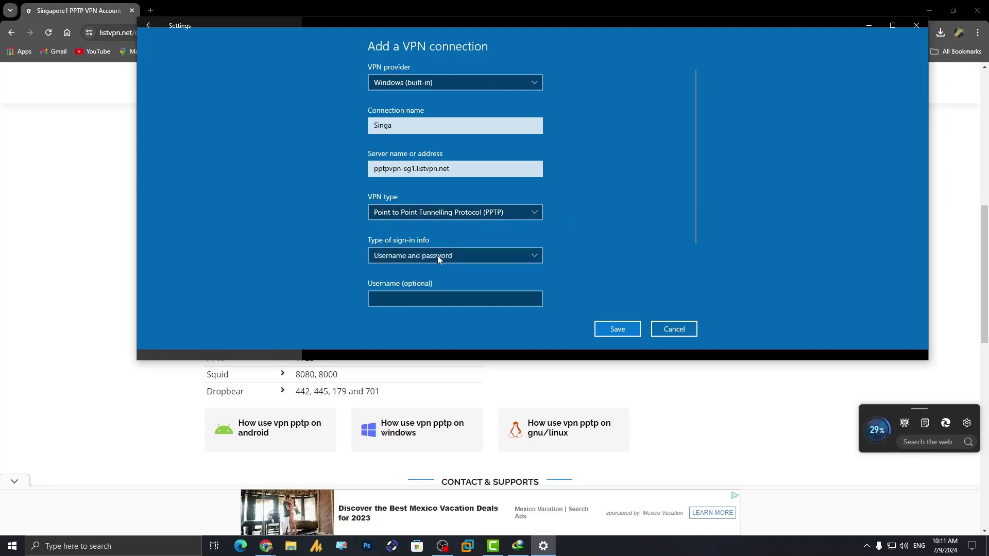
pyautogui.scroll(-2, 499, 282)
pyautogui.click(412, 214)
pyautogui.click(408, 257)
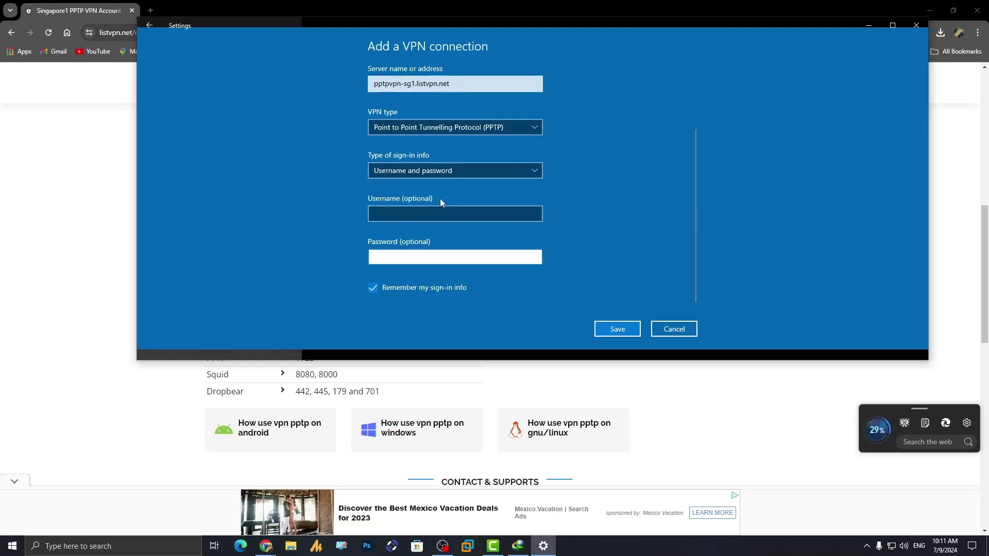
# Step: Copy the ListVPN account username into the connection's Username field
pyautogui.click(418, 198)
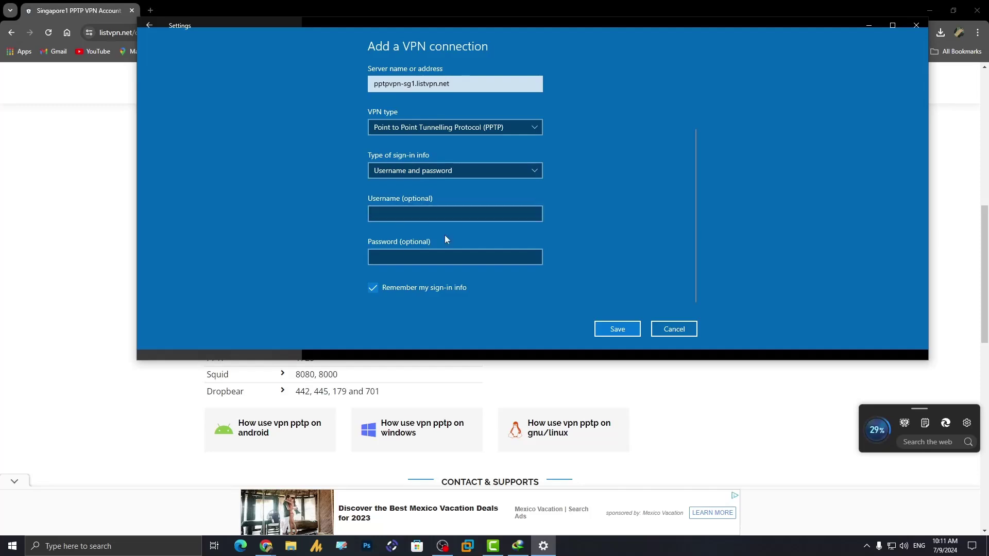
pyautogui.hotkey('alt', 'Tab')
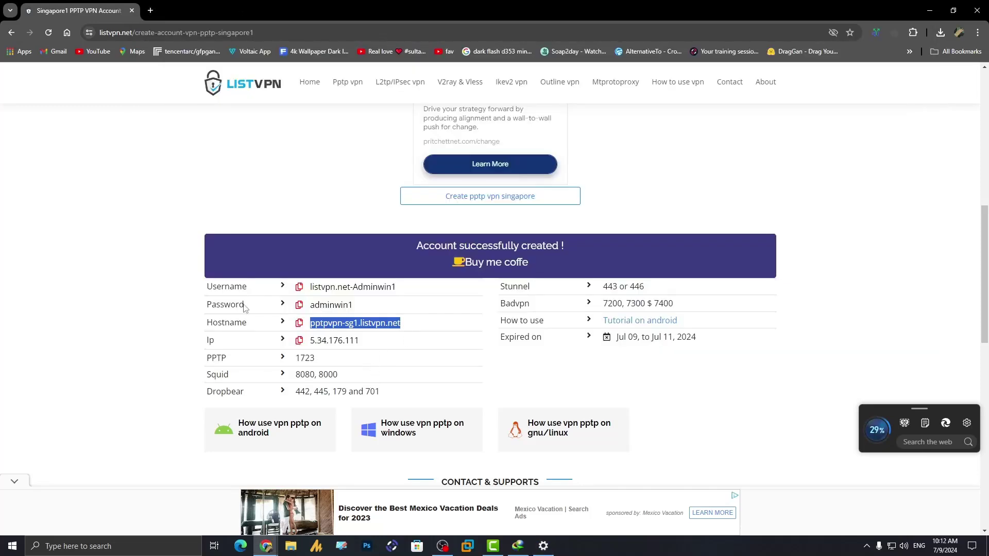
pyautogui.moveTo(311, 287); pyautogui.dragTo(420, 290)
pyautogui.hotkey('ctrl', 'c')
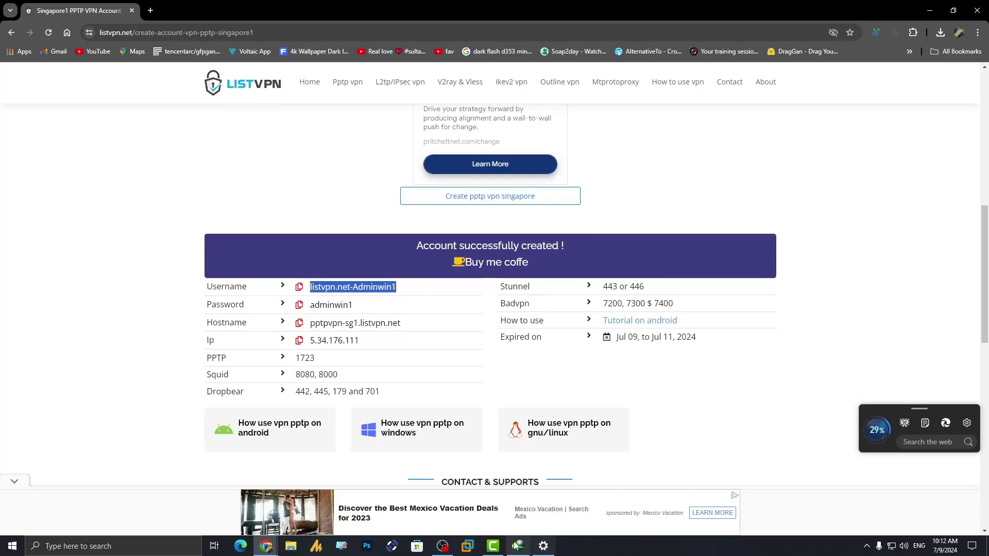
pyautogui.click(543, 546)
pyautogui.click(427, 213)
pyautogui.hotkey('ctrl', 'v')
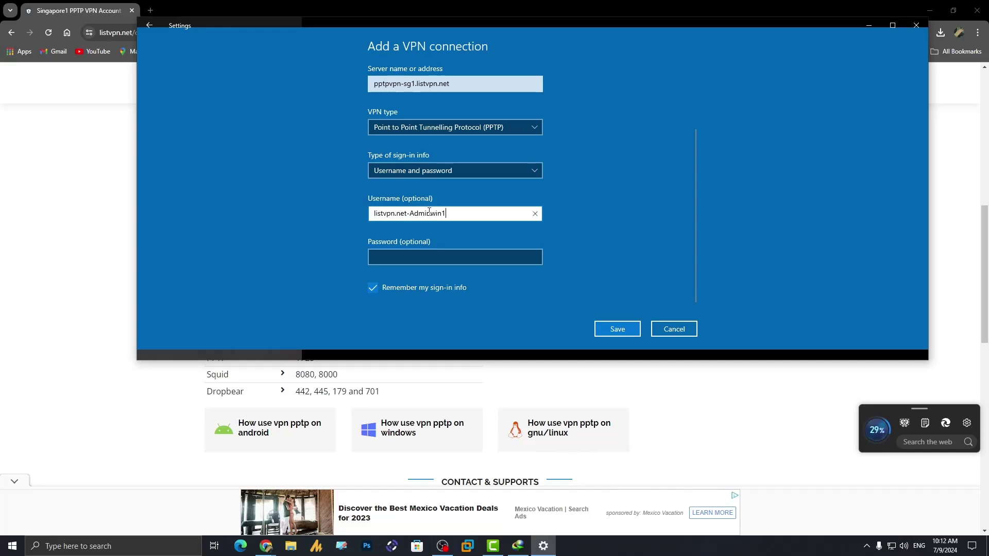
# Step: Paste the account password into the Password field and save the Singa connection
pyautogui.hotkey('alt', 'Tab')
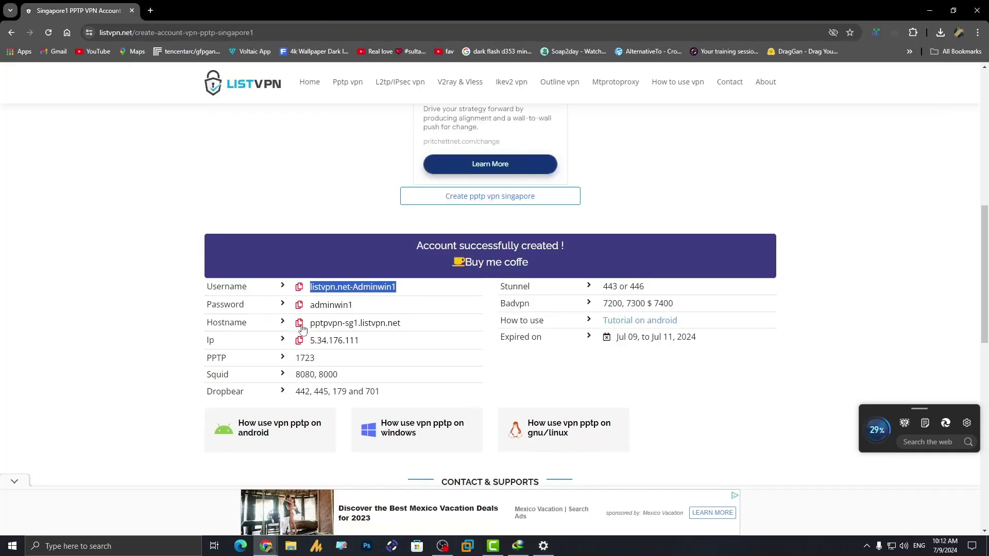
pyautogui.click(299, 305)
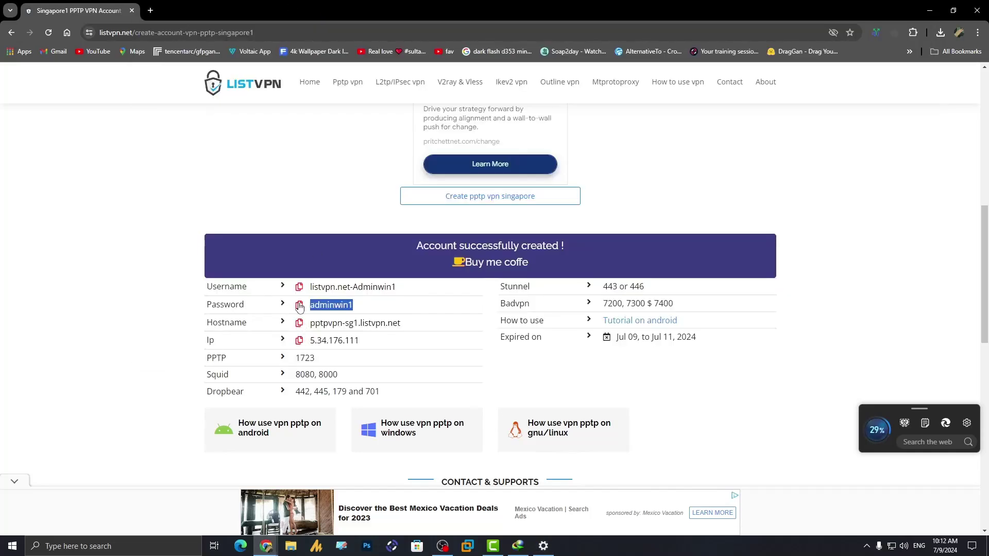
pyautogui.click(543, 546)
pyautogui.click(484, 257)
pyautogui.hotkey('ctrl', 'v')
pyautogui.click(618, 329)
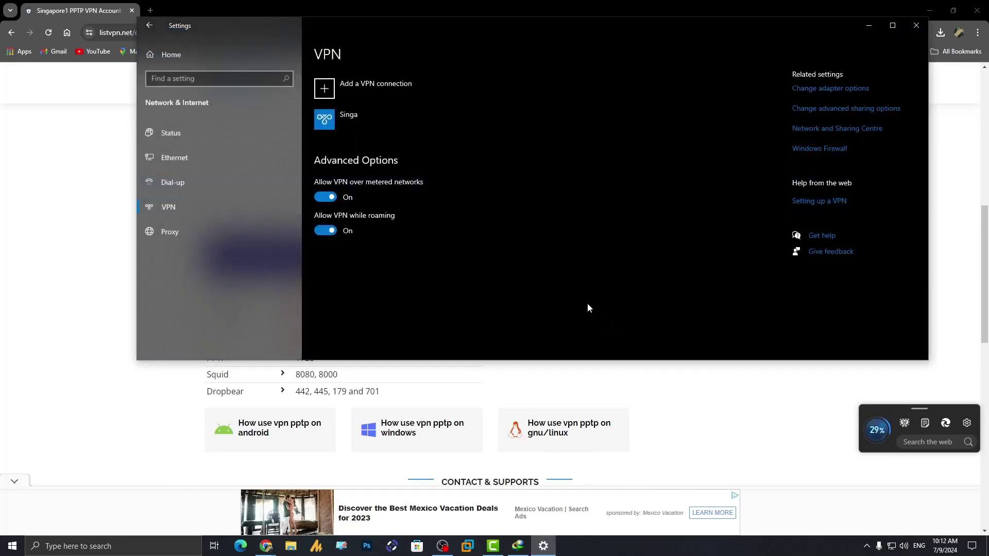
pyautogui.click(418, 119)
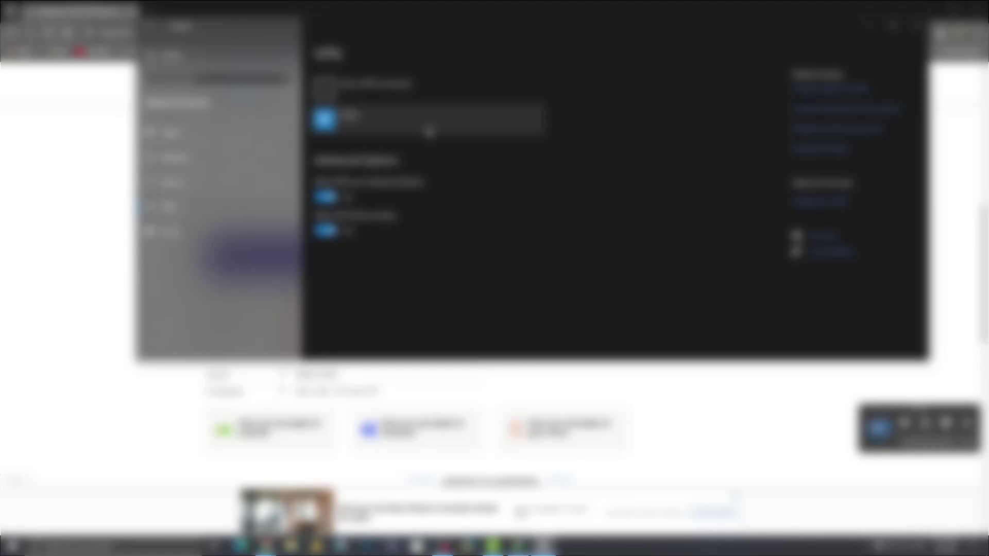